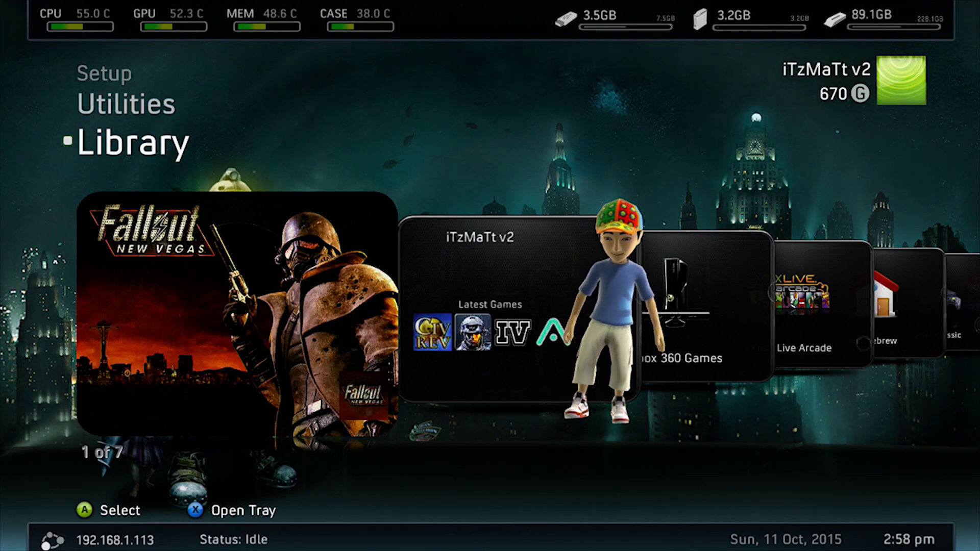
Open the File Manager from Utilities, peek at the USB drive, and open the Dvd: drive.
key(Up)
key(Up)
key(Up)
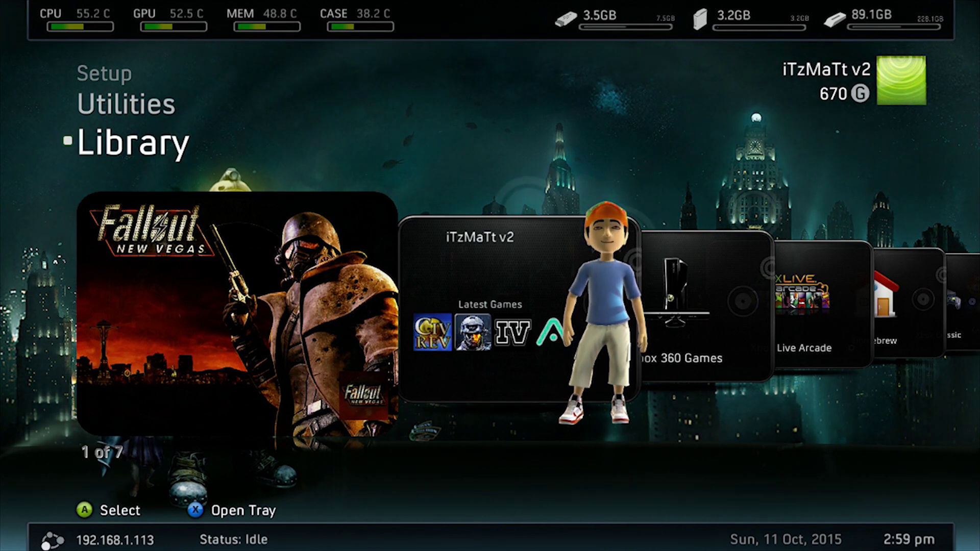
key(Up)
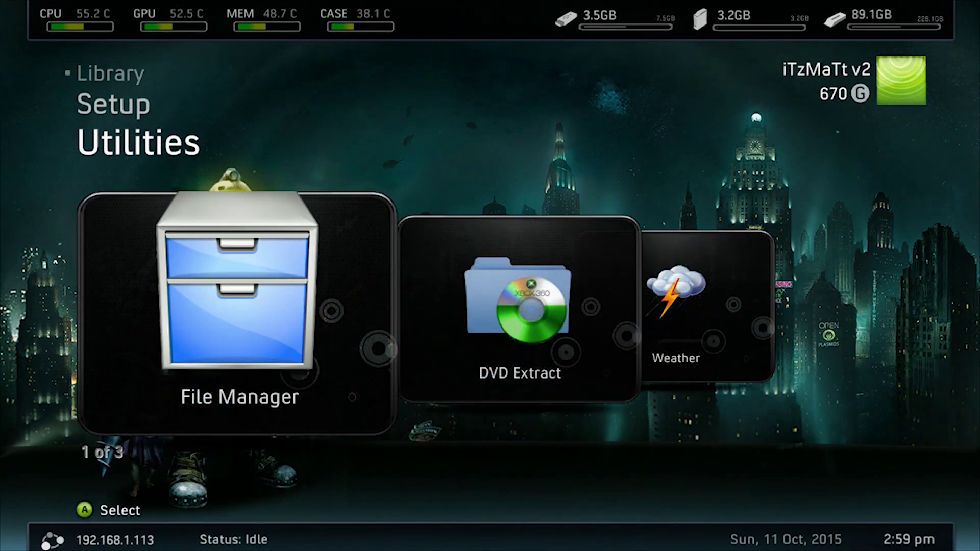
key(Return)
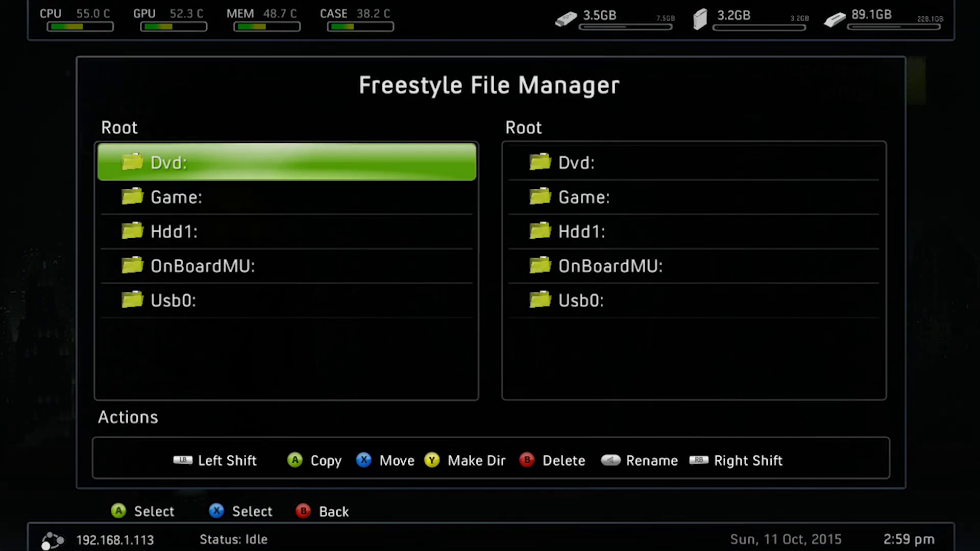
key(Return)
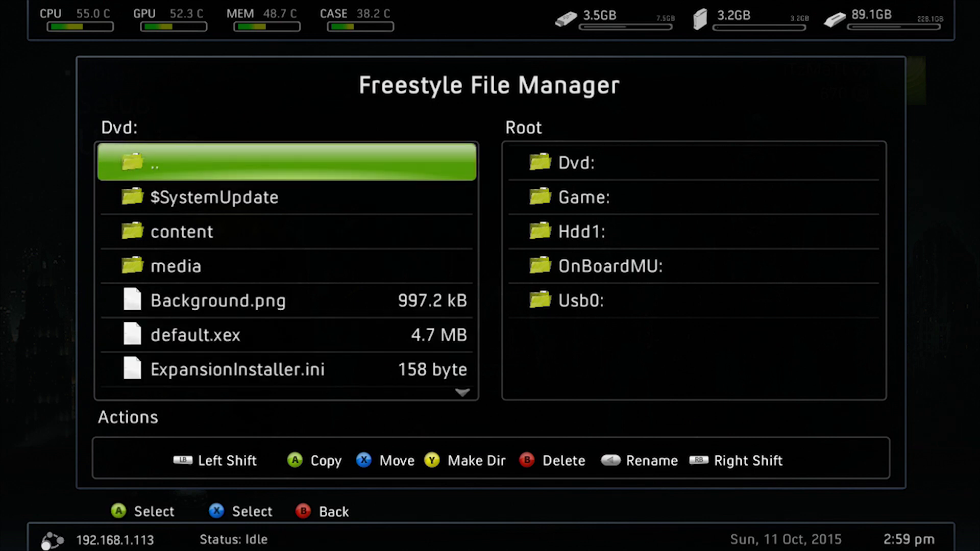
key(Down)
key(Escape)
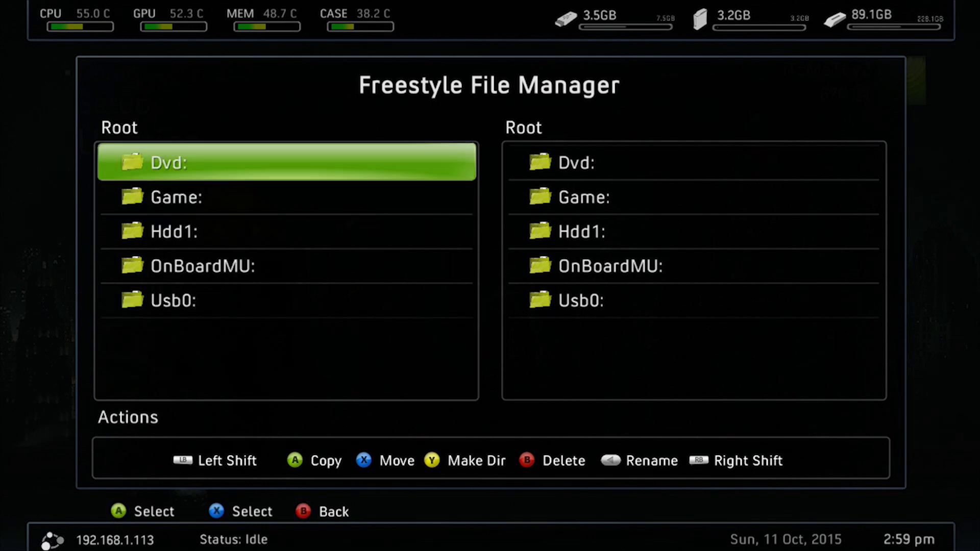
key(Down)
key(Down)
key(Down)
key(Down)
key(Return)
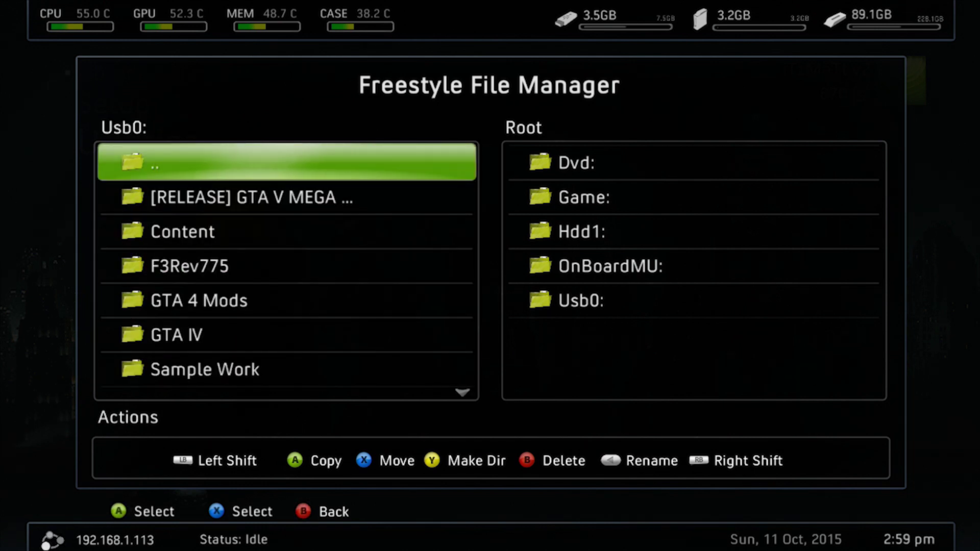
key(Escape)
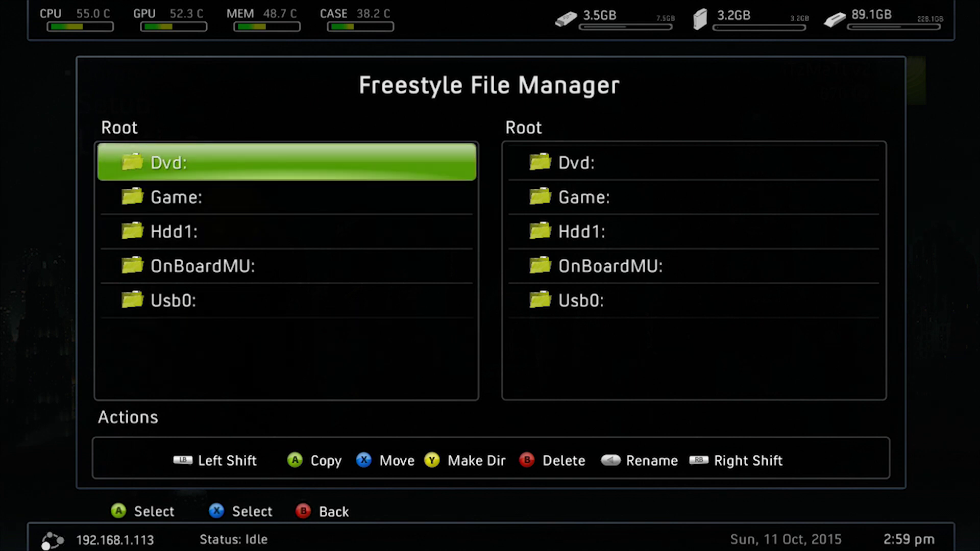
key(Return)
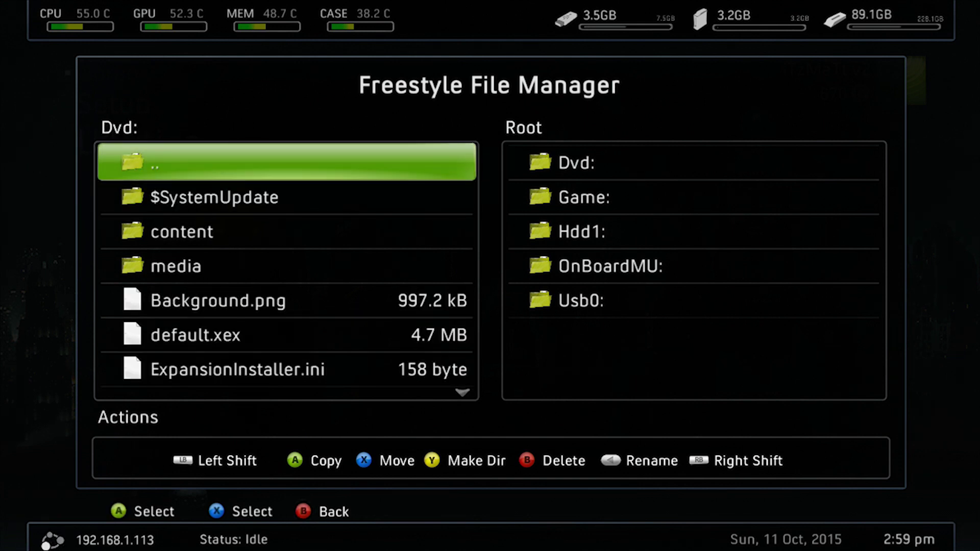
key(Right)
key(Left)
key(Down)
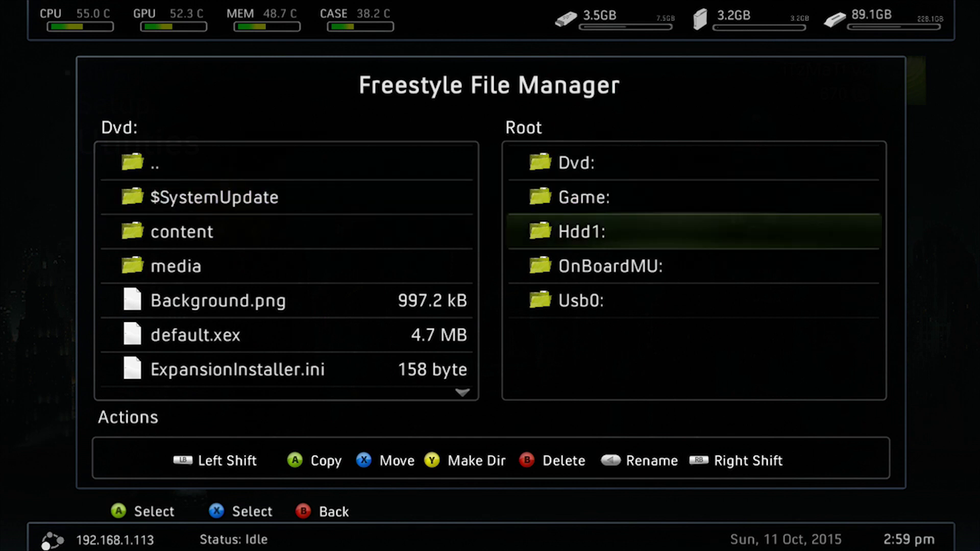
key(Down)
key(Return)
key(Down)
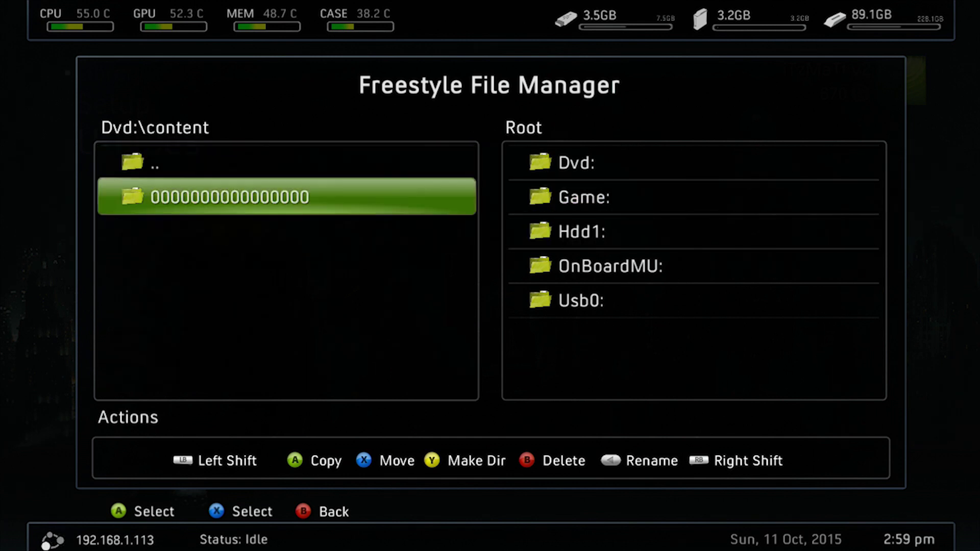
key(Up)
key(Return)
key(Down)
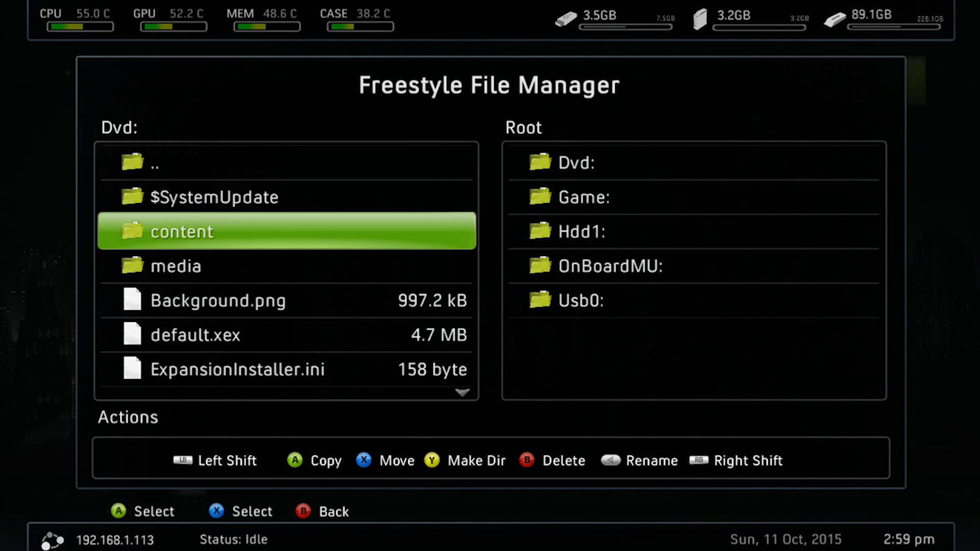
key(Return)
key(Down)
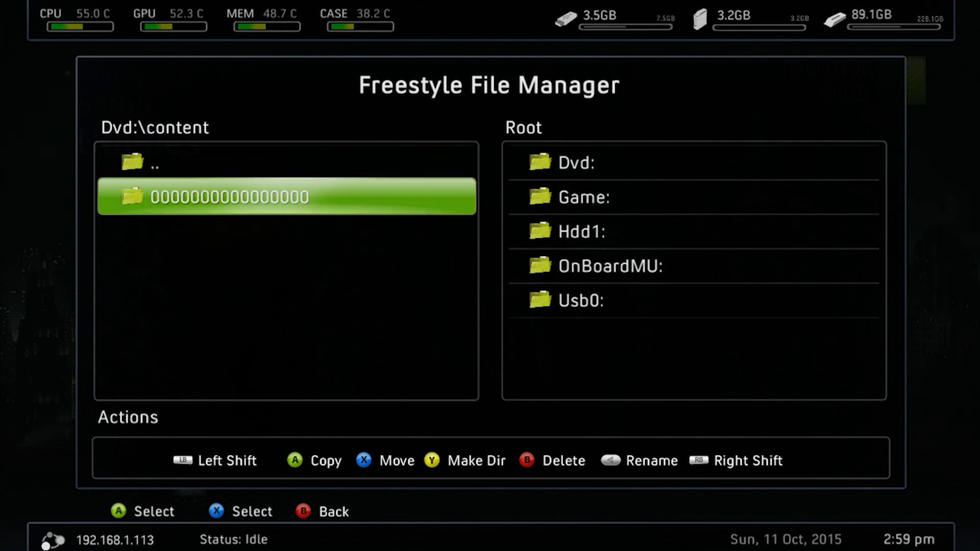
key(Return)
Inspect the game files in FFED2000\FFFFFFFF, return to Dvd:\content, and focus the other pane.
key(Down)
key(Up)
key(Down)
key(Return)
key(Down)
key(Return)
key(Down)
key(Down)
key(Down)
key(Down)
key(Down)
key(Down)
key(Up)
key(Up)
key(Up)
key(Up)
key(Up)
key(Up)
key(Return)
key(Return)
key(Return)
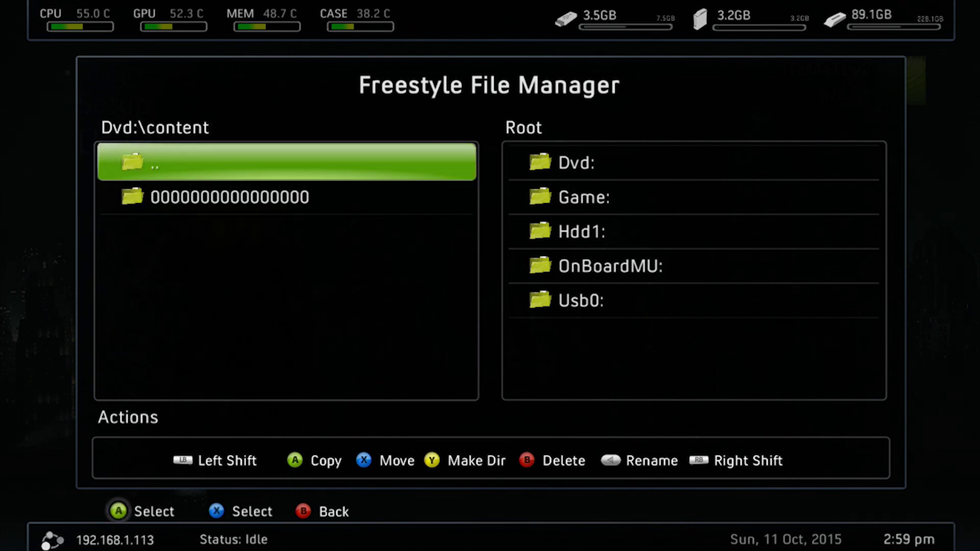
key(Return)
key(Down)
key(Down)
key(Return)
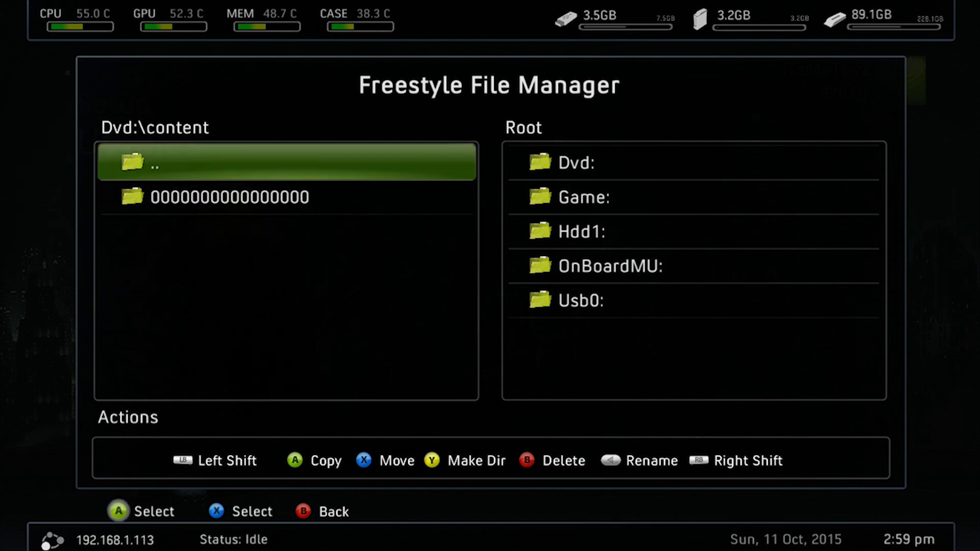
key(Down)
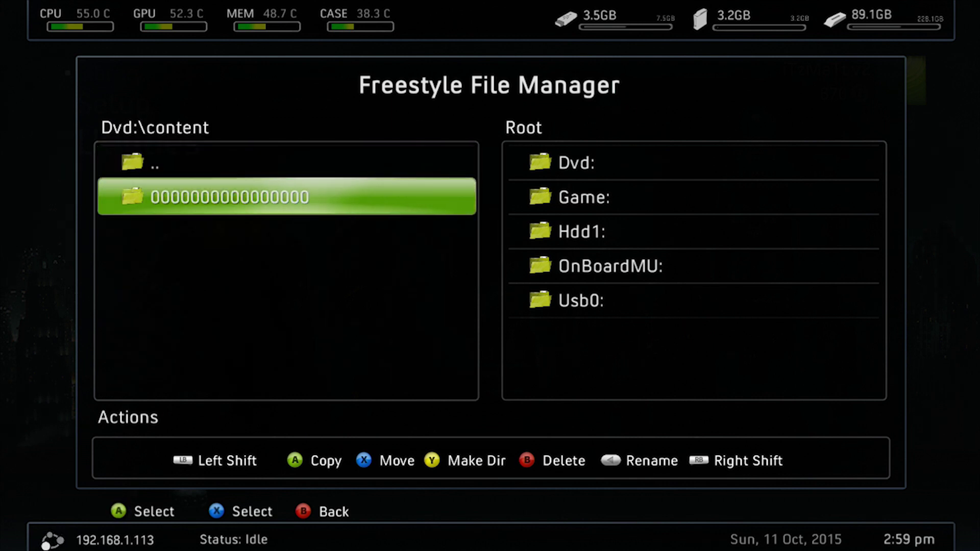
key(Right)
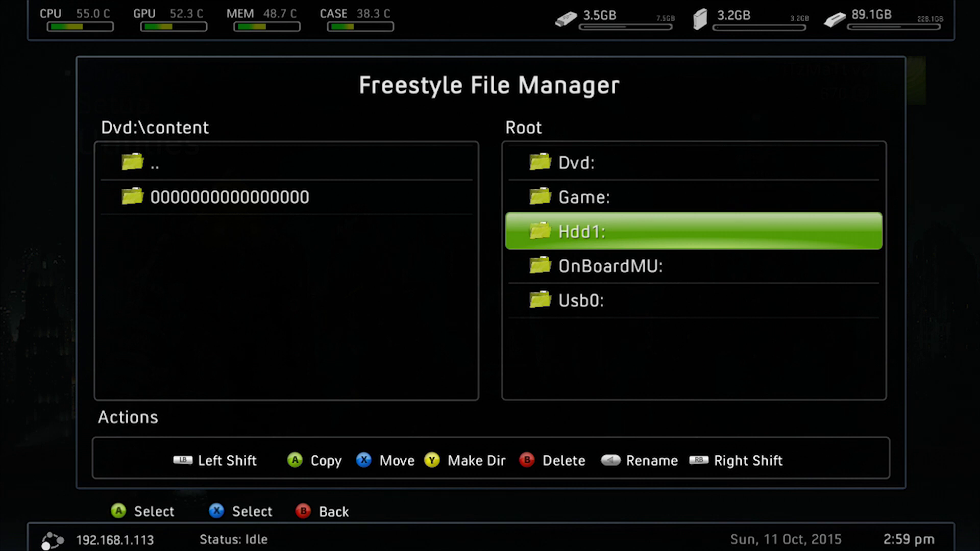
key(Return)
key(Down)
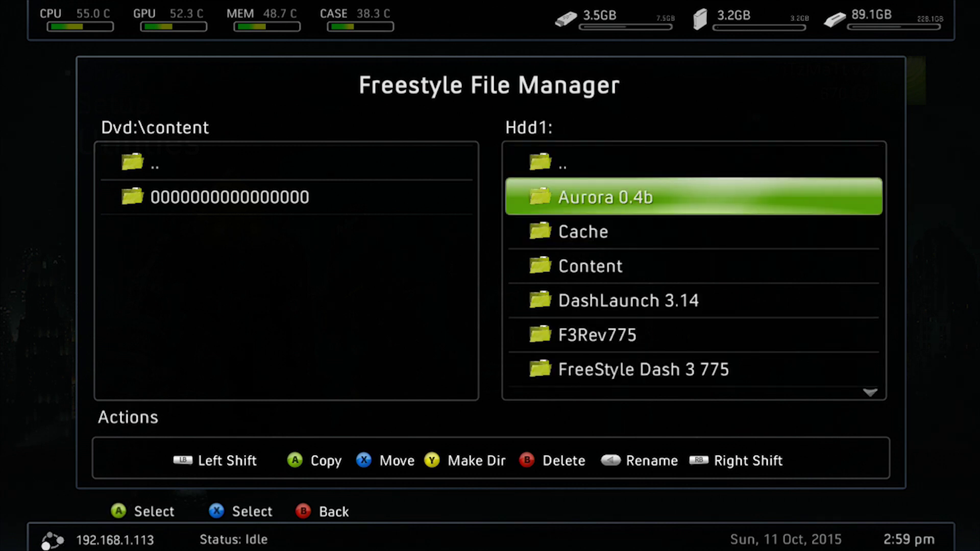
key(Down)
key(Down)
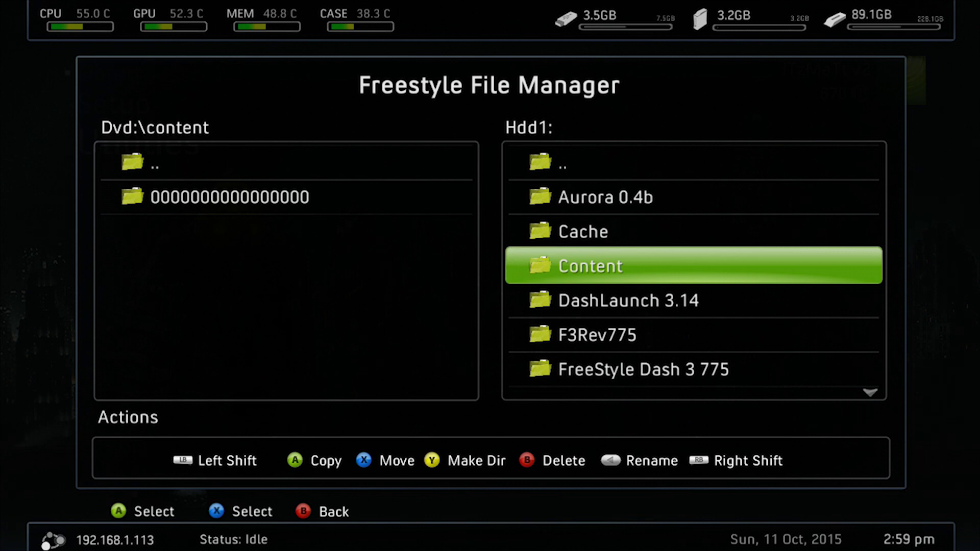
key(Return)
key(Left)
key(Right)
key(Down)
key(Return)
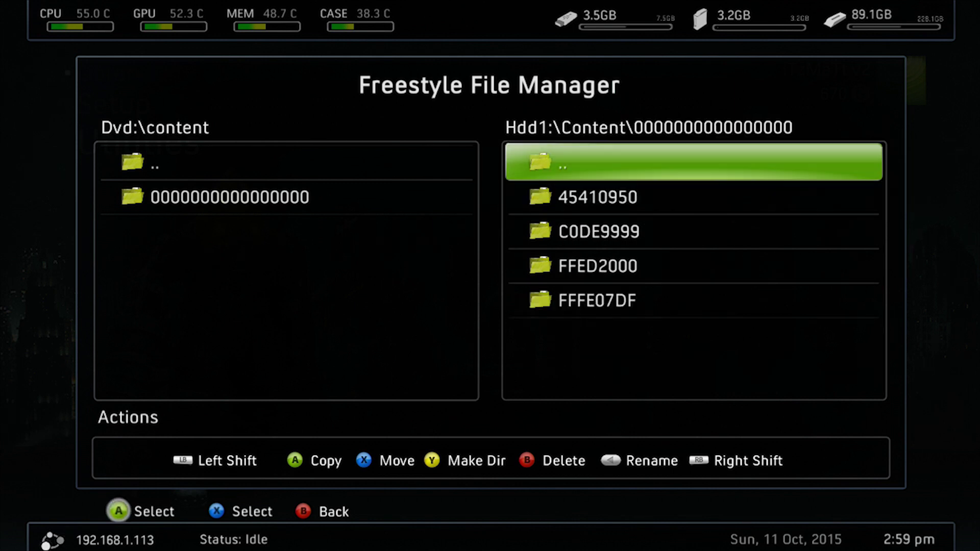
Open the FFED2000\FFFFFFFF folders on both the disc and the hard drive.
key(Left)
key(Return)
key(Down)
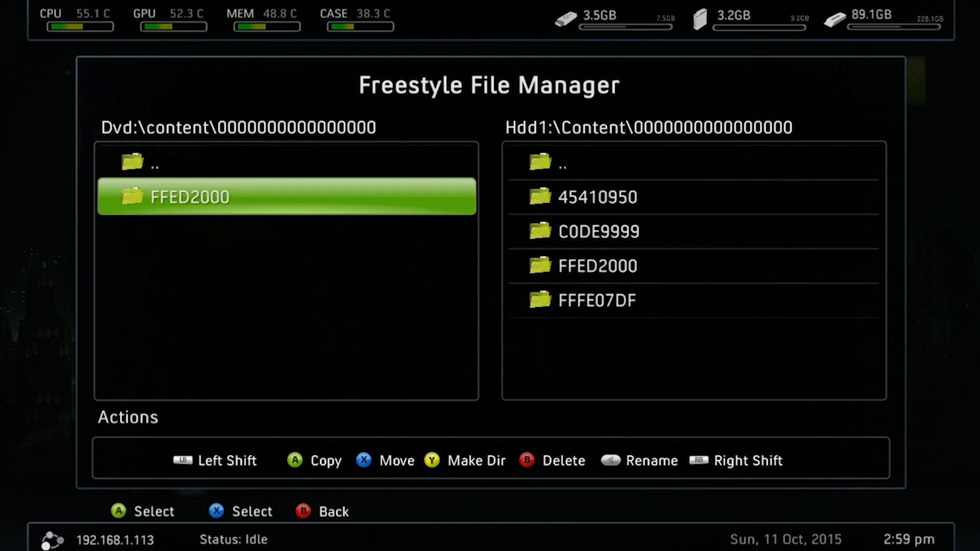
key(Right)
key(Left)
key(Right)
key(Down)
key(Down)
key(Down)
key(Return)
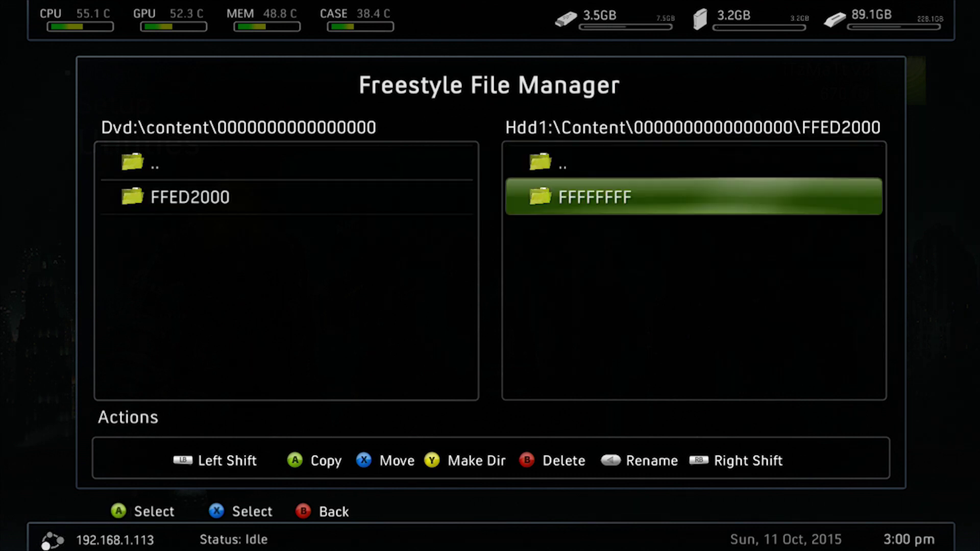
key(Return)
key(Left)
key(Return)
key(Down)
key(Return)
Compare the hard drive's FFED2000 files against the disc's six data files.
key(Down)
key(Right)
key(Down)
key(Up)
key(Up)
key(Up)
key(Up)
key(Up)
key(Down)
key(Down)
key(Down)
key(Down)
key(Left)
key(Down)
key(Down)
key(Down)
key(Down)
key(Down)
key(Up)
key(Up)
key(Up)
key(Up)
key(Up)
key(Right)
key(Left)
key(Up)
key(Right)
key(Up)
key(Up)
key(Up)
key(Up)
key(Up)
key(Up)
Climb back up to the drive list and exit the File Manager to the Library.
key(Return)
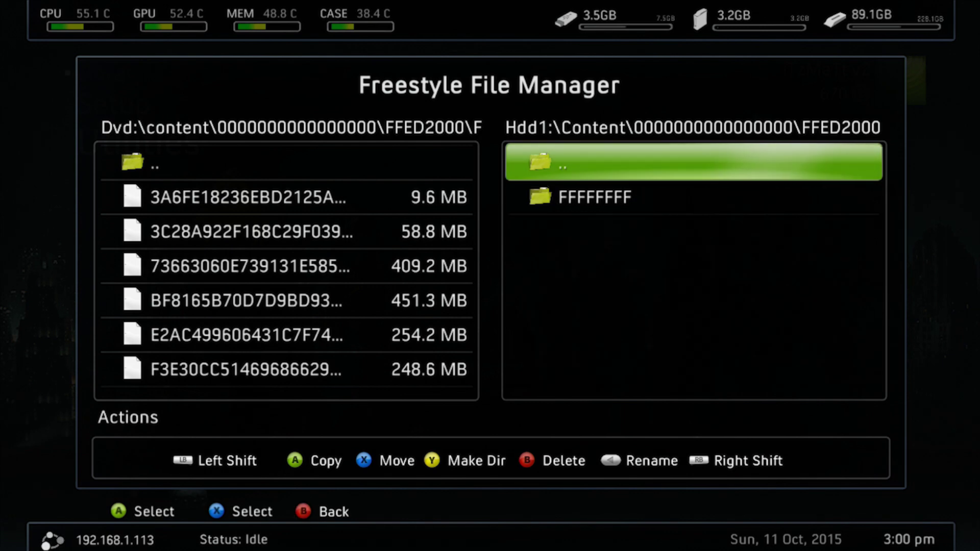
key(Return)
key(Home)
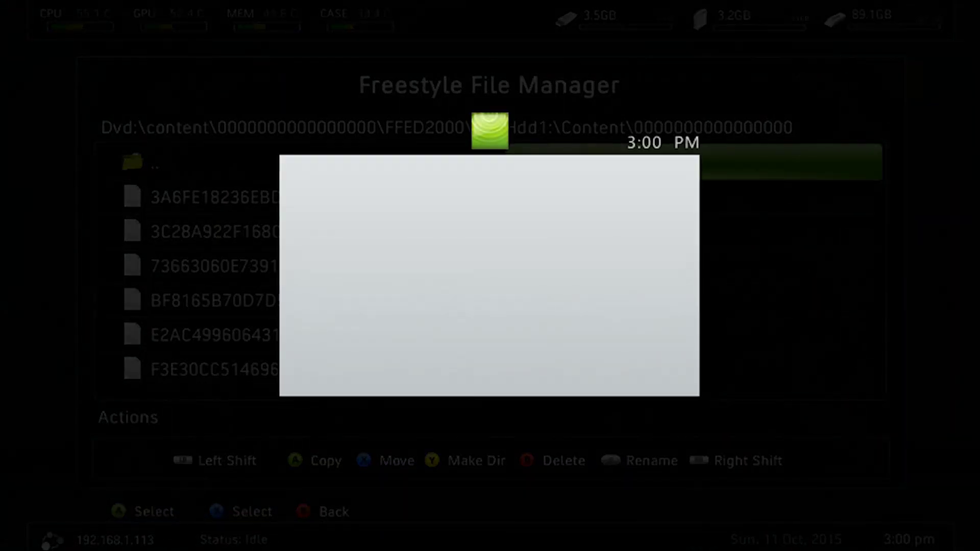
key(Escape)
key(Escape)
key(Escape)
key(Escape)
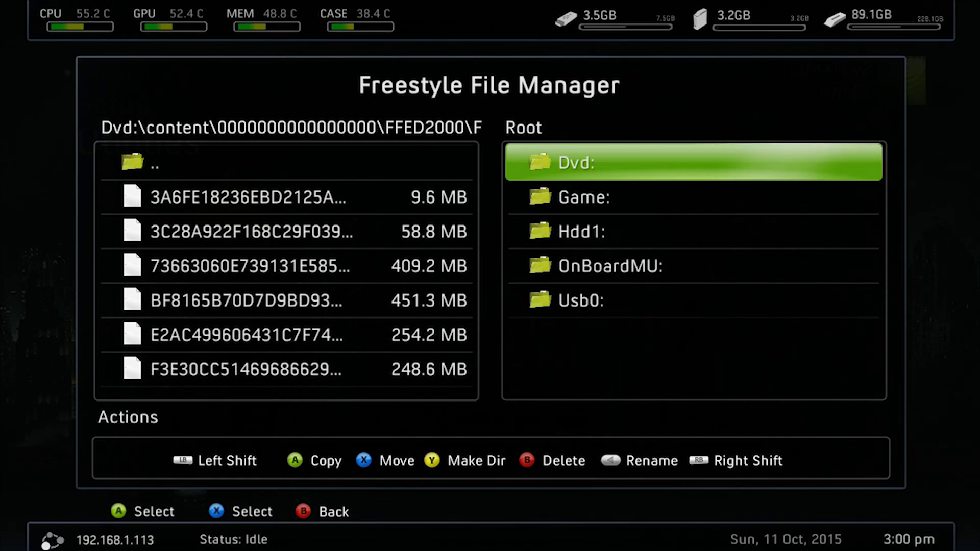
key(Escape)
key(Down)
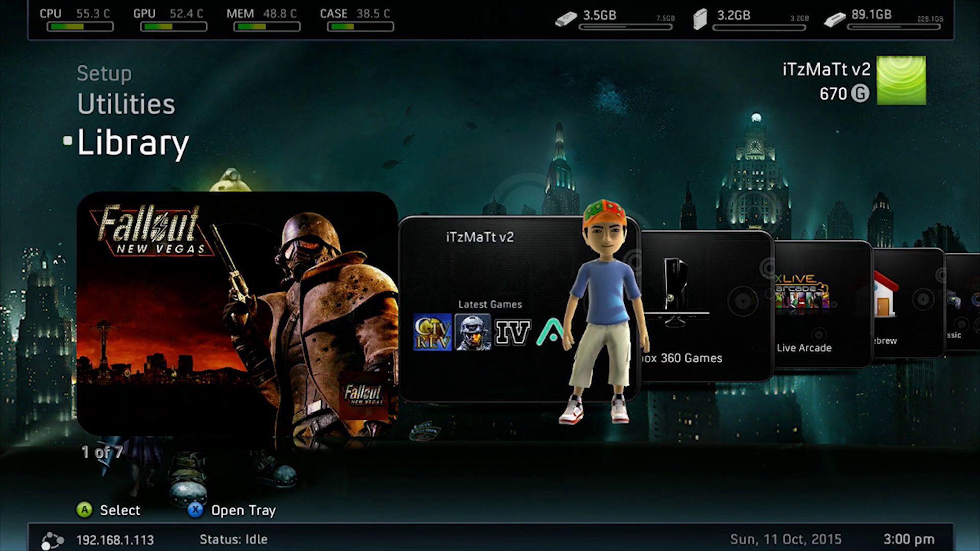
Open Fallout: New Vegas from the Library's Xbox 360 Games list.
key(Right)
key(Right)
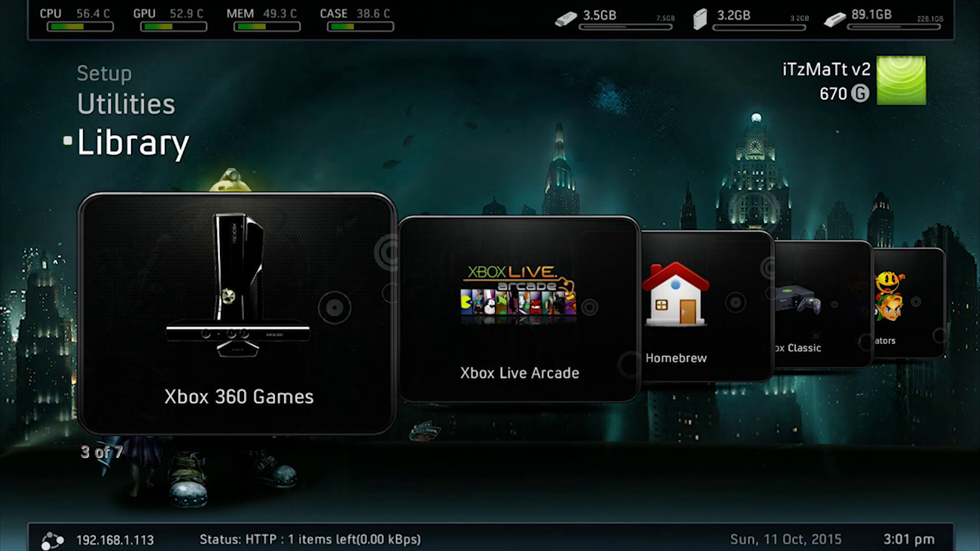
key(Return)
key(Right)
key(Right)
key(Right)
key(Right)
key(Right)
key(Right)
key(Right)
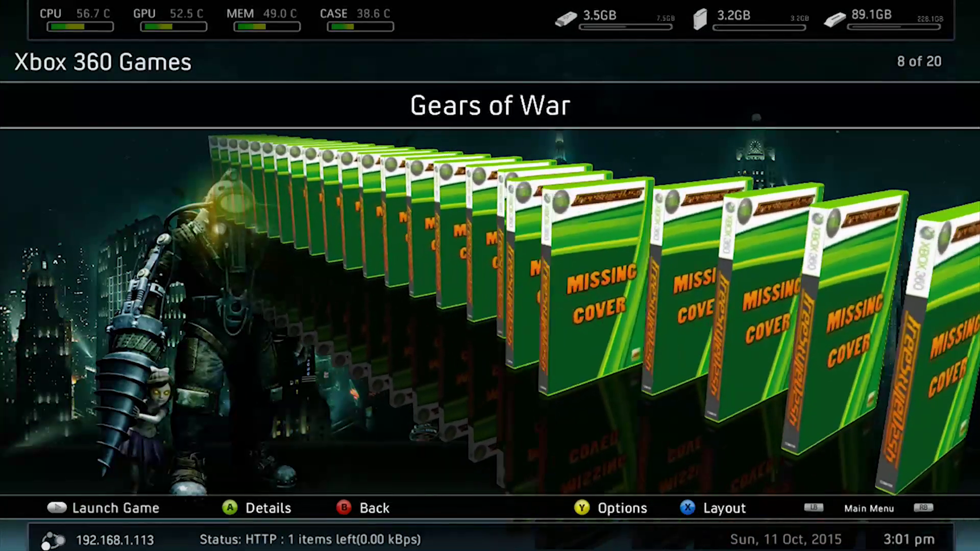
key(Left)
key(Return)
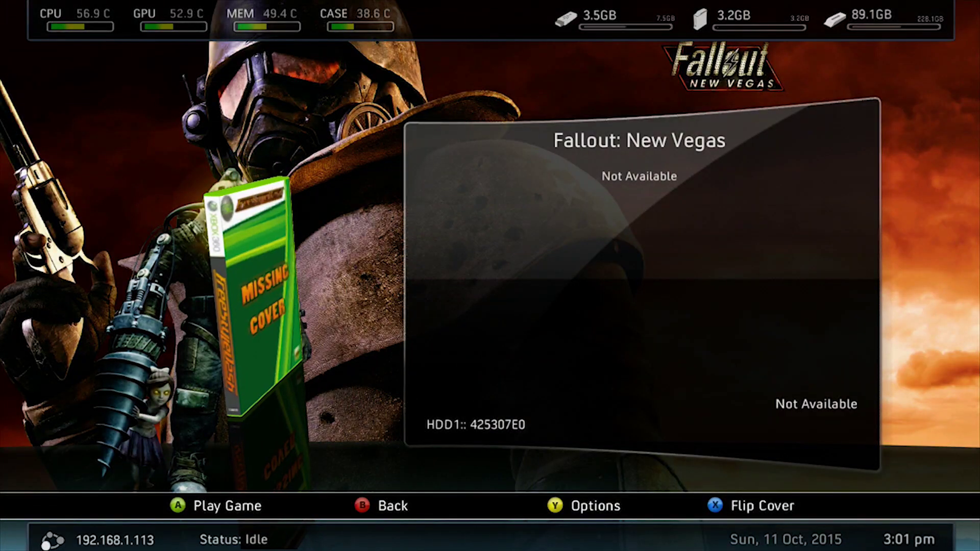
Check Manage Title Updates in the game's options, confirming no updates are listed.
key(y)
key(Down)
key(Down)
key(Down)
key(Down)
key(Down)
key(Down)
key(Down)
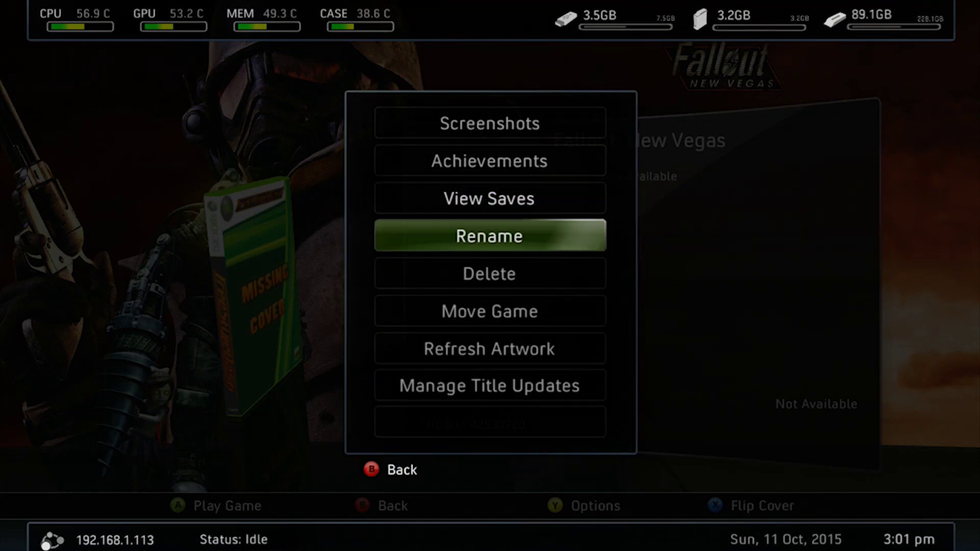
key(Down)
key(Up)
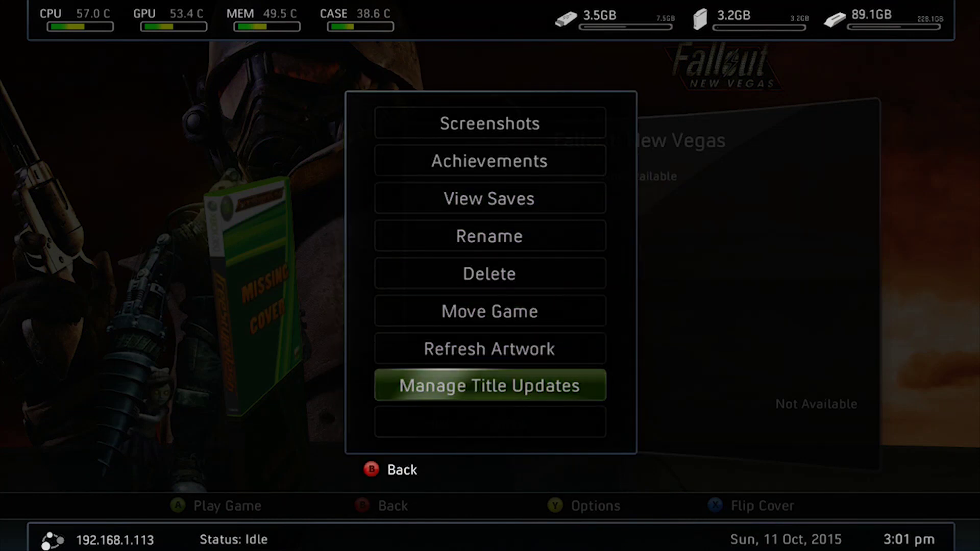
key(Return)
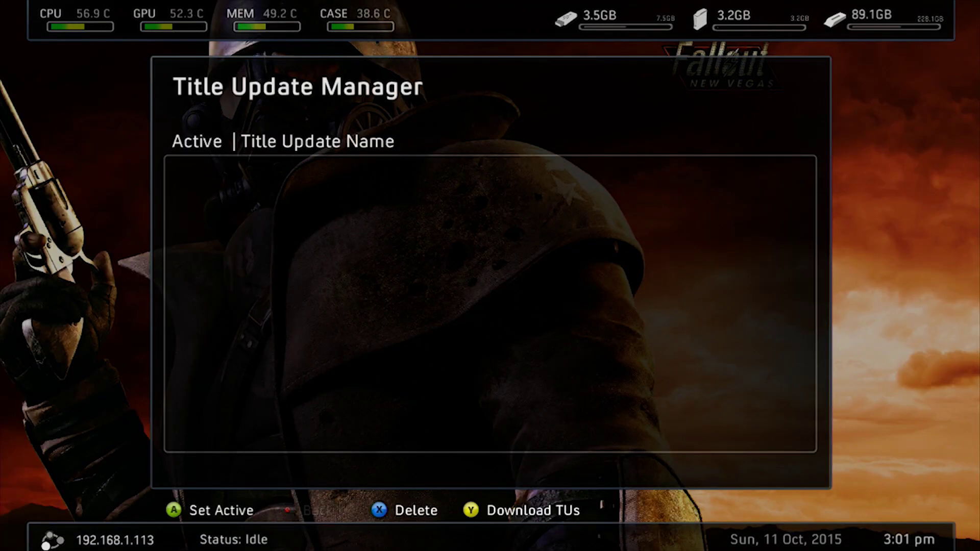
key(Escape)
key(y)
key(Down)
key(Down)
key(Down)
key(Down)
key(Down)
key(Down)
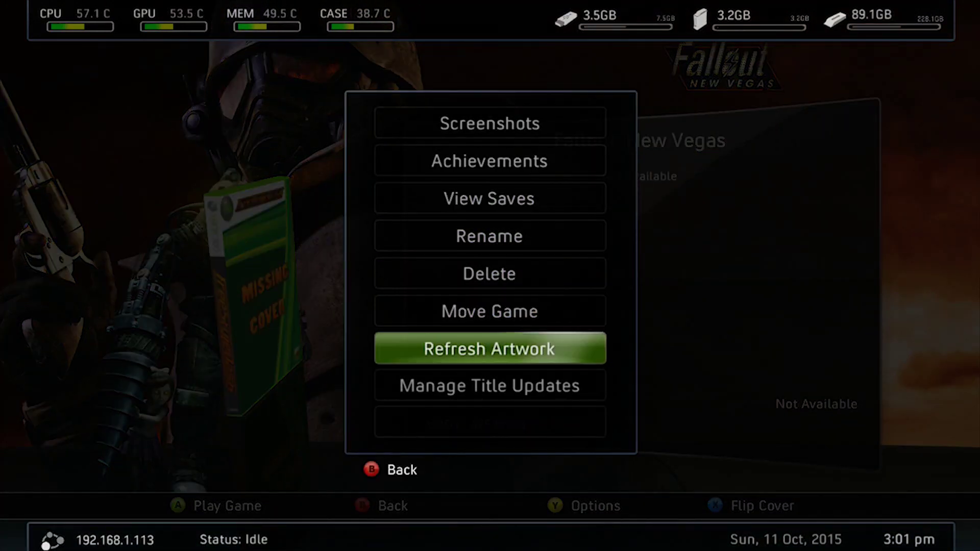
key(Down)
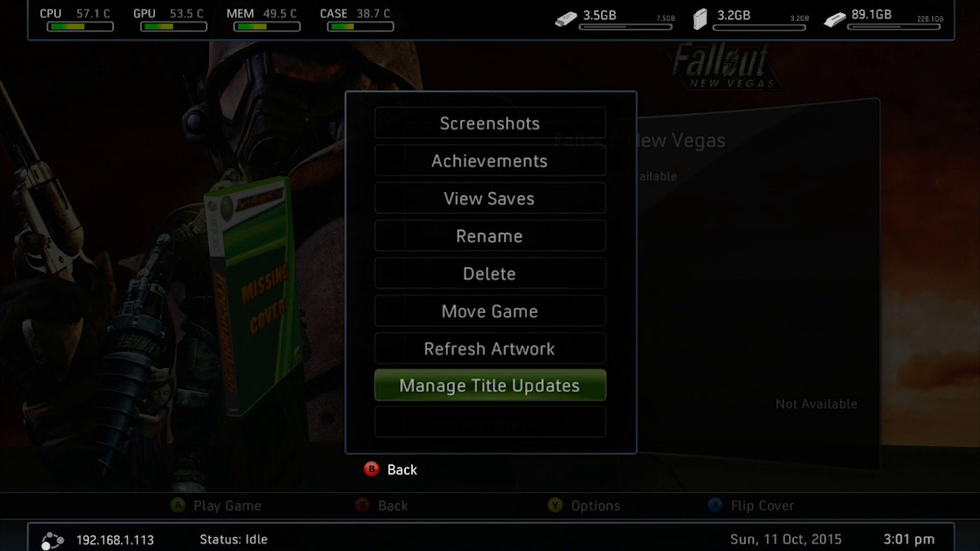
key(Return)
key(Escape)
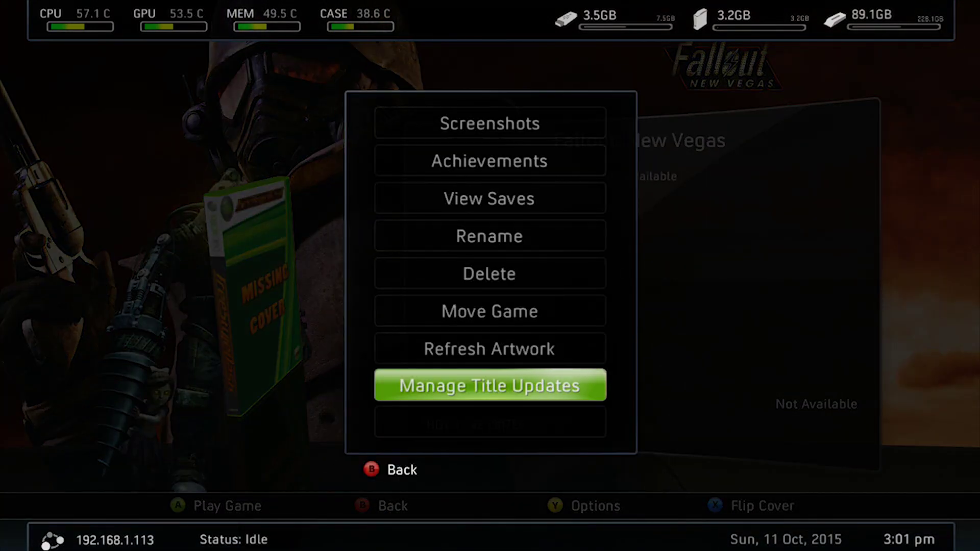
Close the options menu to return to the Fallout: New Vegas details.
key(Up)
key(Down)
key(Up)
key(Up)
key(Up)
key(Up)
key(Up)
key(Up)
key(Up)
key(Escape)
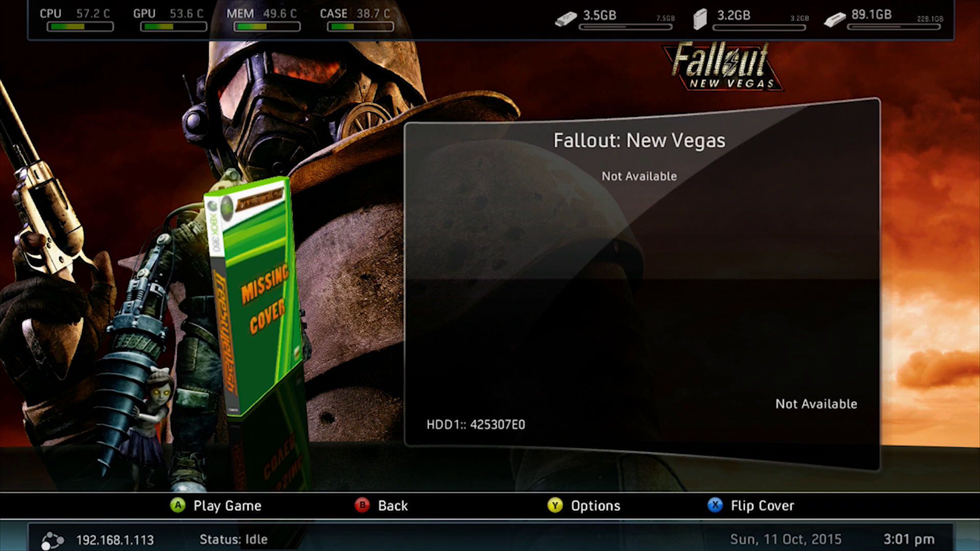
Return to the Library and sign in with the existing profile from the profile card.
key(Escape)
key(Escape)
key(Left)
key(Left)
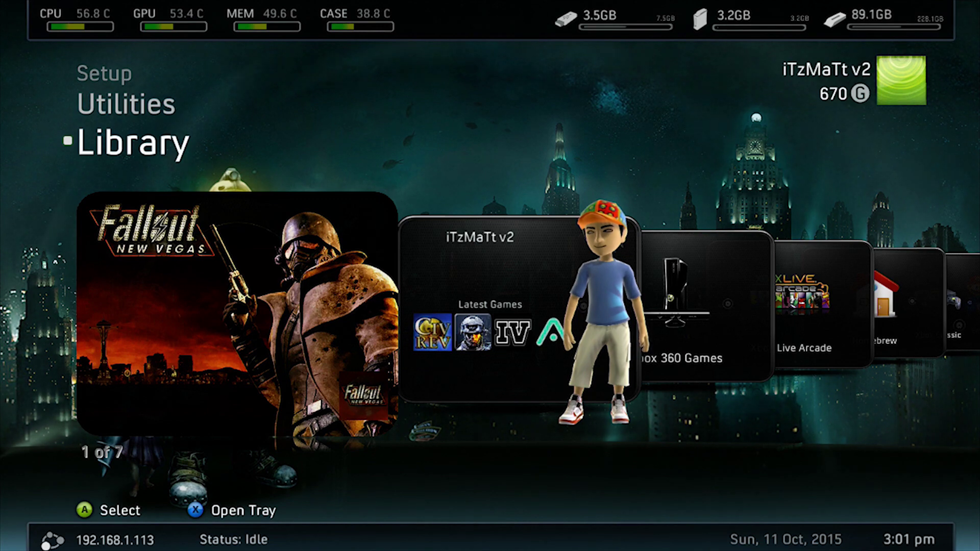
key(Right)
key(Left)
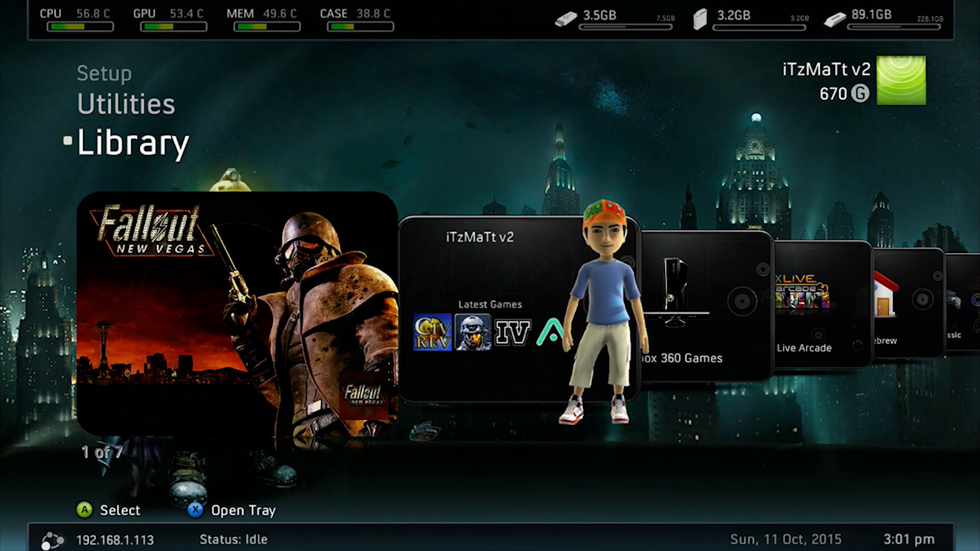
key(Right)
key(Return)
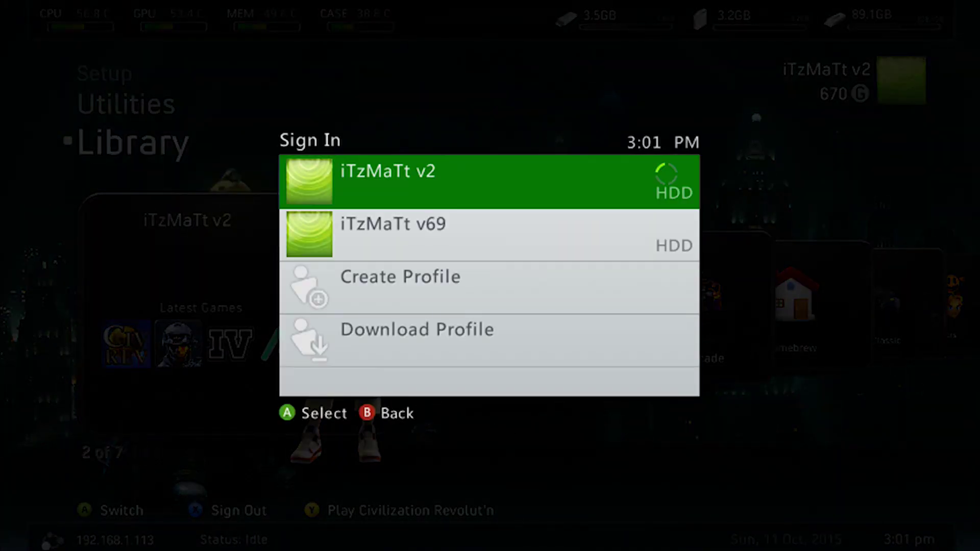
key(Right)
Bring the Fallout: New Vegas card forward and launch the game.
key(Left)
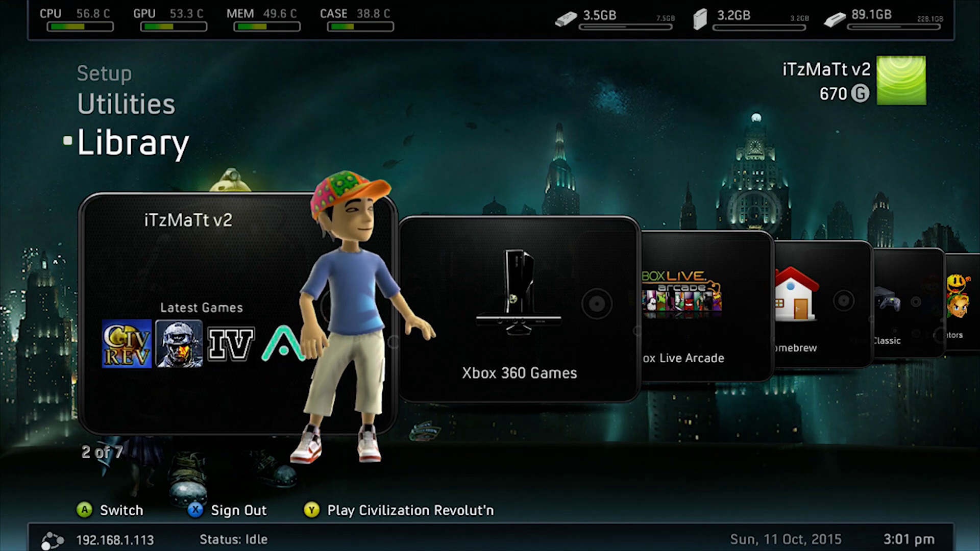
key(Left)
key(Right)
key(Left)
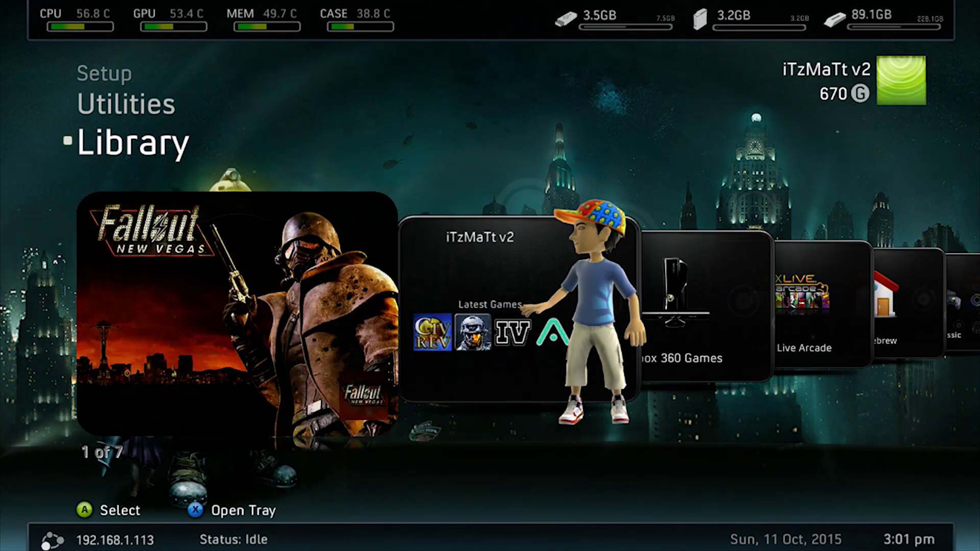
key(Return)
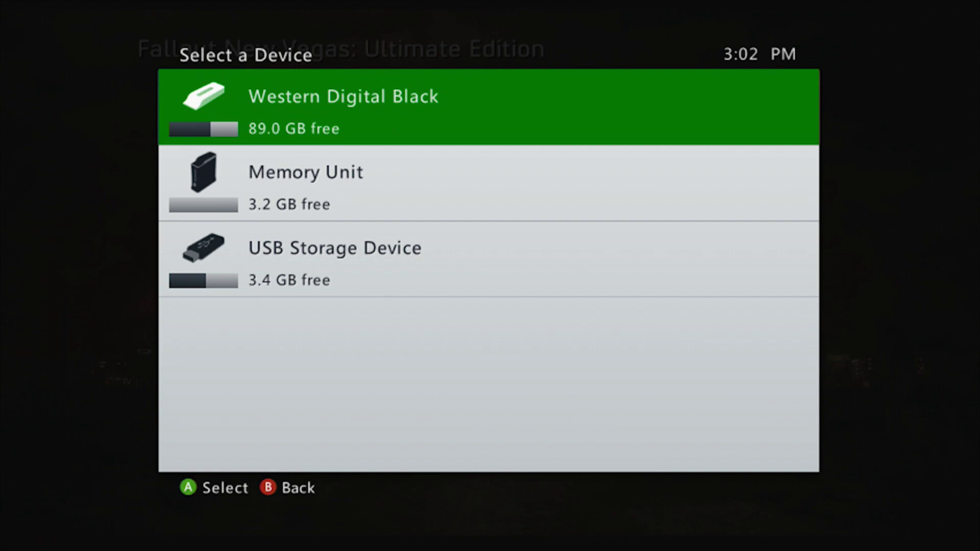
Pick Western Digital Black as the storage device, then request exiting to Freestyle Home with Yes highlighted.
key(Return)
key(Home)
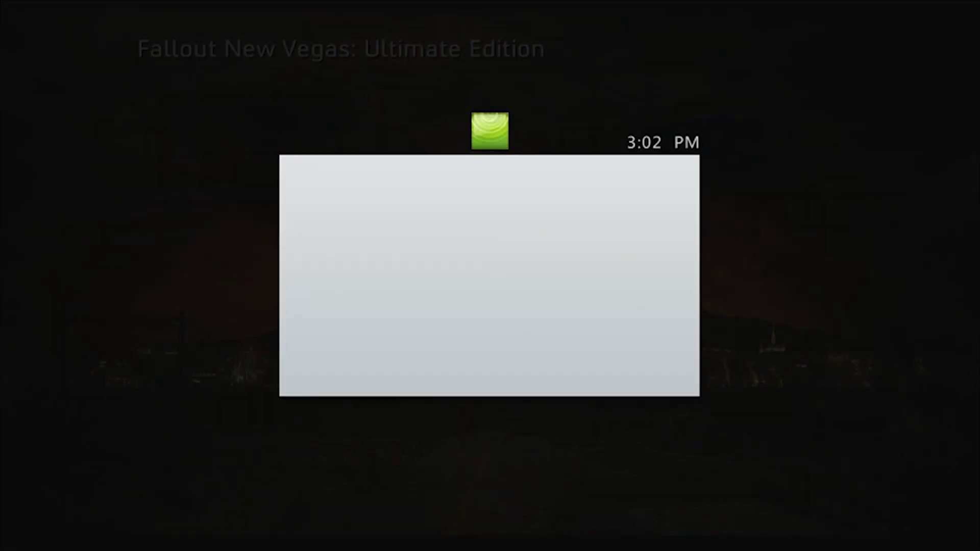
key(y)
key(Up)
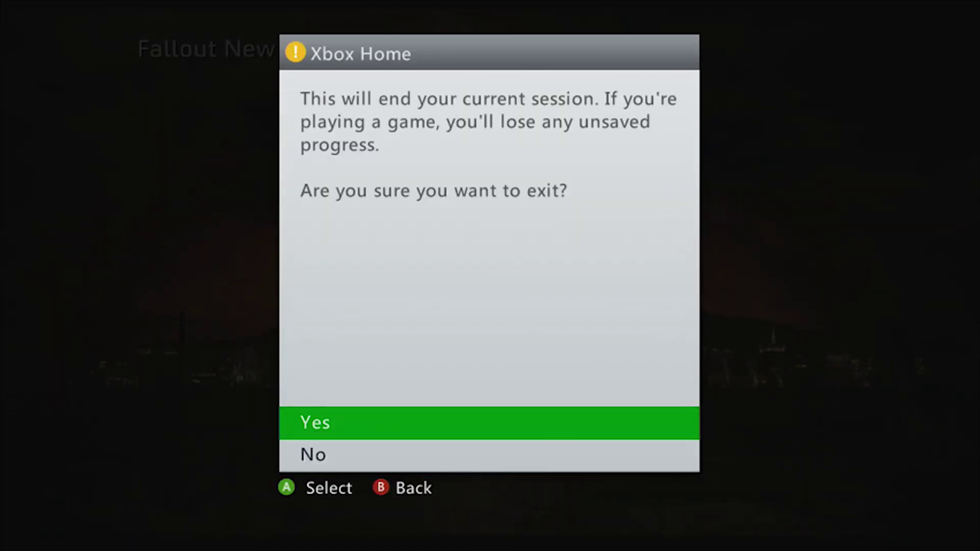